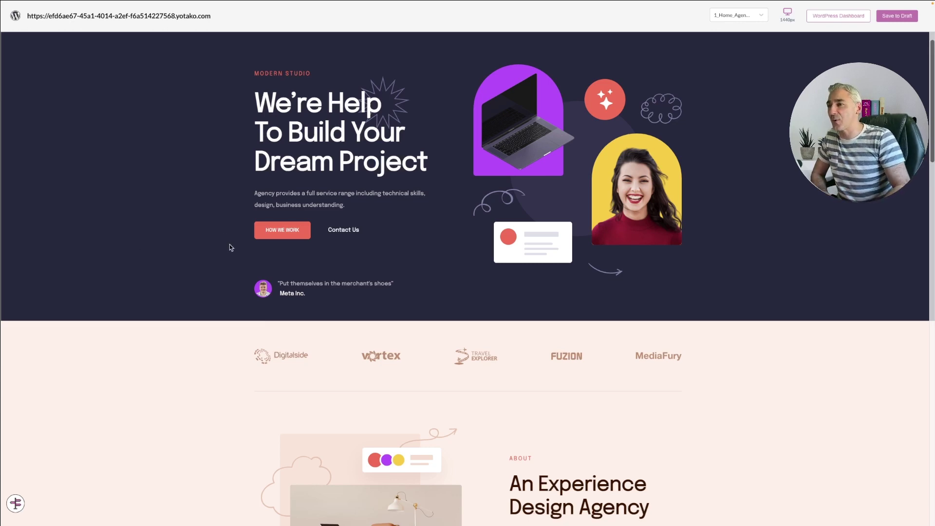
Step: Start the Yotako WordPress conversion to reach Step 1, Artboard Selection
{"action": "scroll", "coordinate": [230, 248], "scroll_direction": "down", "scroll_amount": 10}
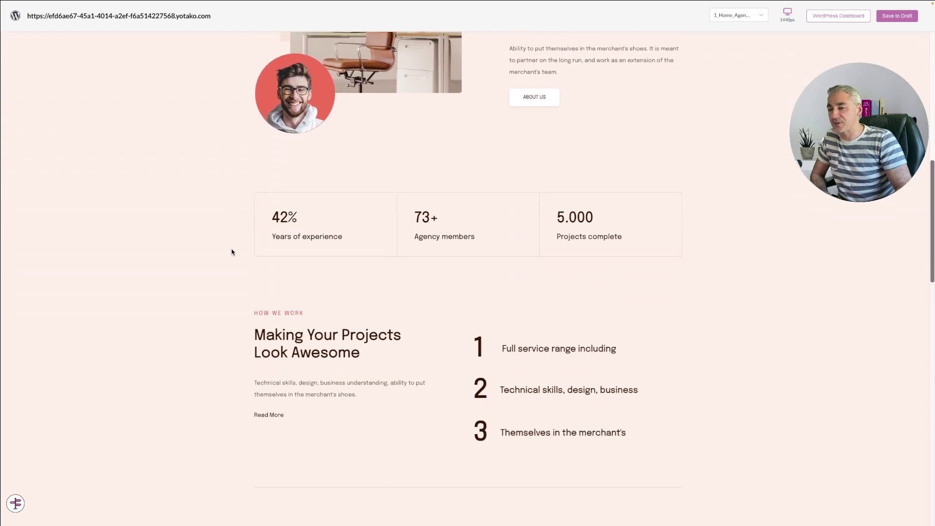
{"action": "scroll", "coordinate": [232, 252], "scroll_direction": "down", "scroll_amount": 10}
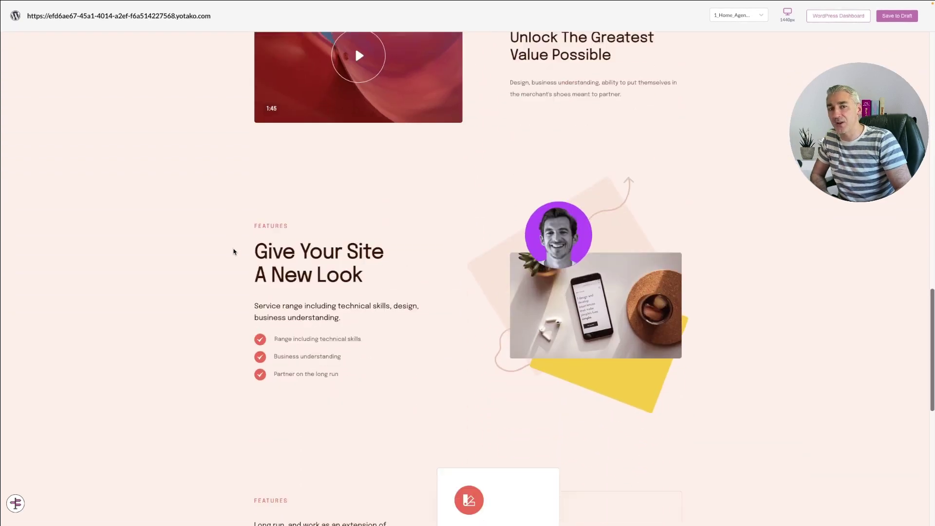
{"action": "scroll", "coordinate": [234, 252], "scroll_direction": "down", "scroll_amount": 10}
{"action": "scroll", "coordinate": [235, 252], "scroll_direction": "up", "scroll_amount": 10}
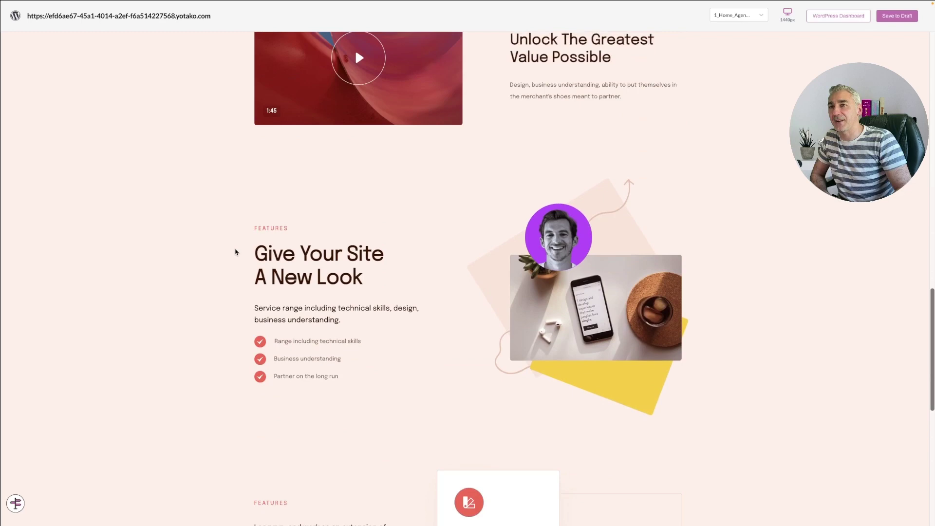
{"action": "scroll", "coordinate": [235, 252], "scroll_direction": "up", "scroll_amount": 20}
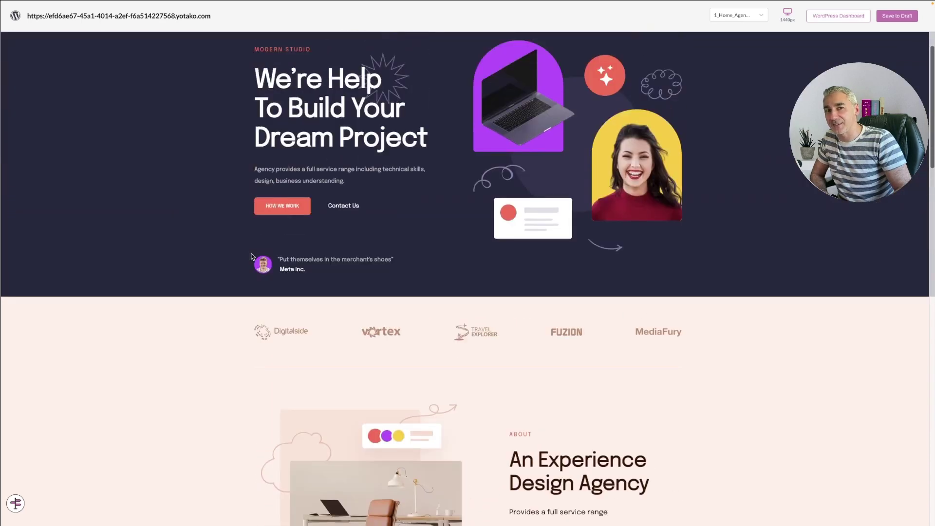
{"action": "scroll", "coordinate": [251, 256], "scroll_direction": "up", "scroll_amount": 2}
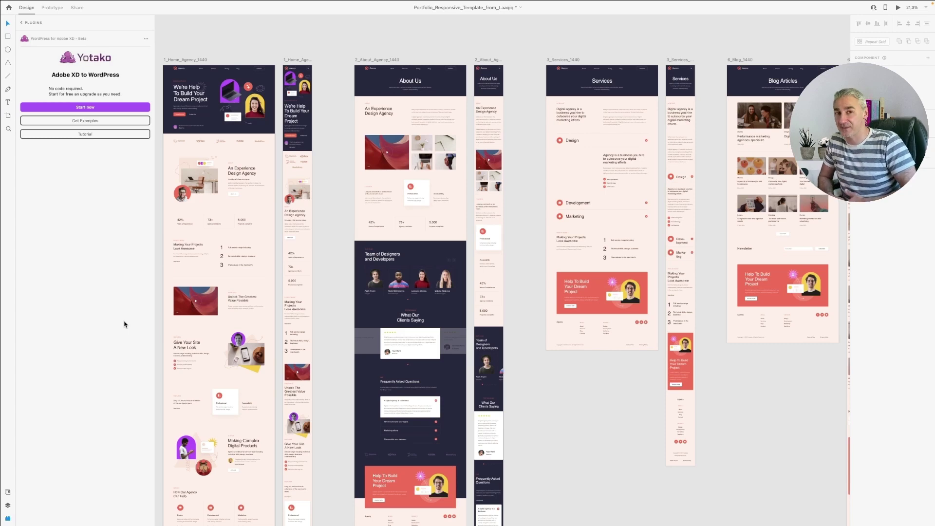
{"action": "left_click", "coordinate": [107, 107]}
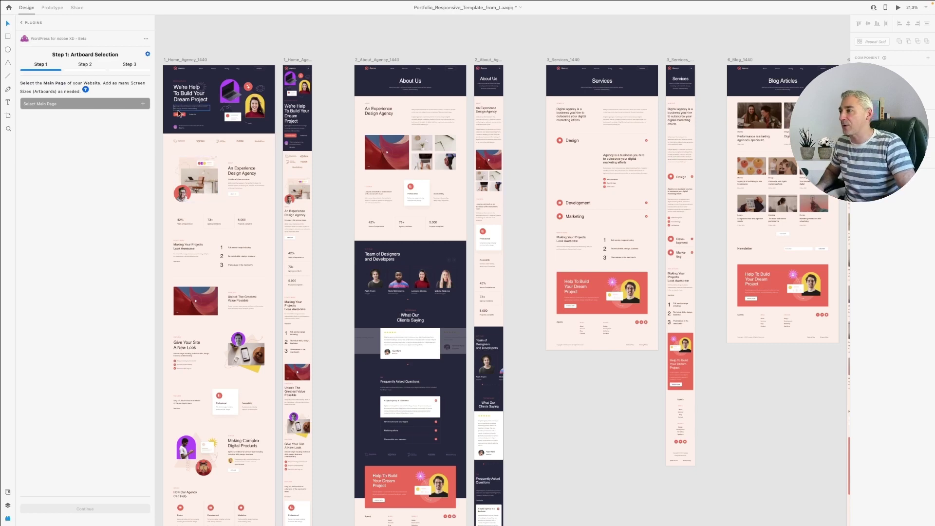
Step: Confirm 1_Home_Agency_1440 as the Home main page and continue to Step 2, Element Selection
{"action": "scroll", "coordinate": [190, 114], "scroll_direction": "up", "scroll_amount": 3}
{"action": "scroll", "coordinate": [191, 109], "scroll_direction": "up", "scroll_amount": 5}
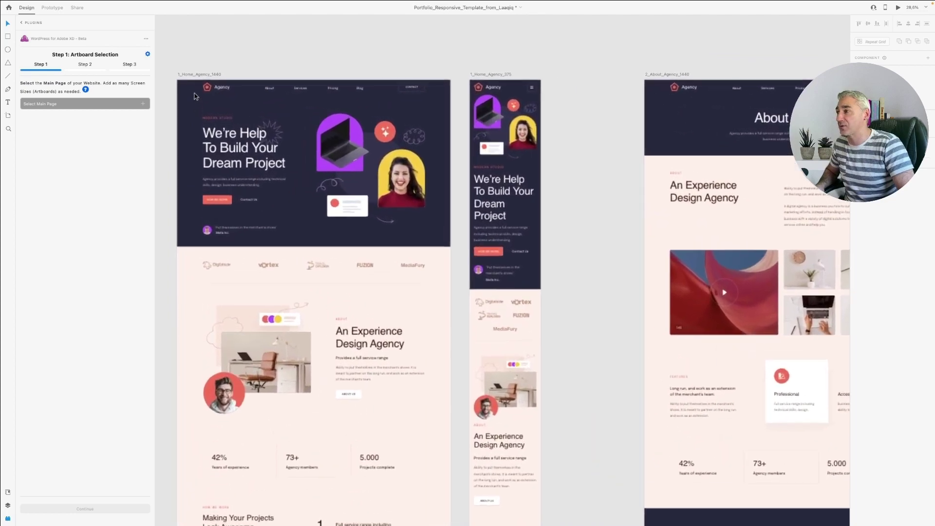
{"action": "left_click", "coordinate": [197, 82]}
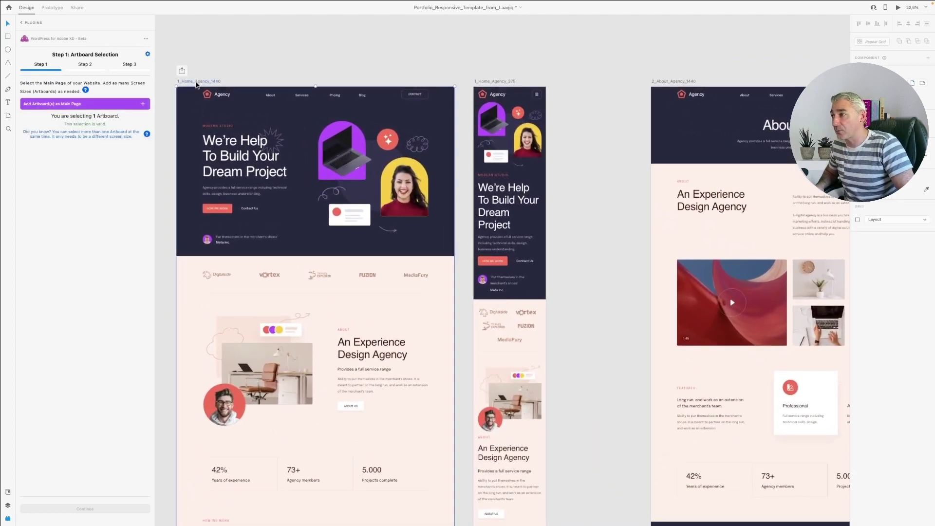
{"action": "left_click", "coordinate": [132, 105]}
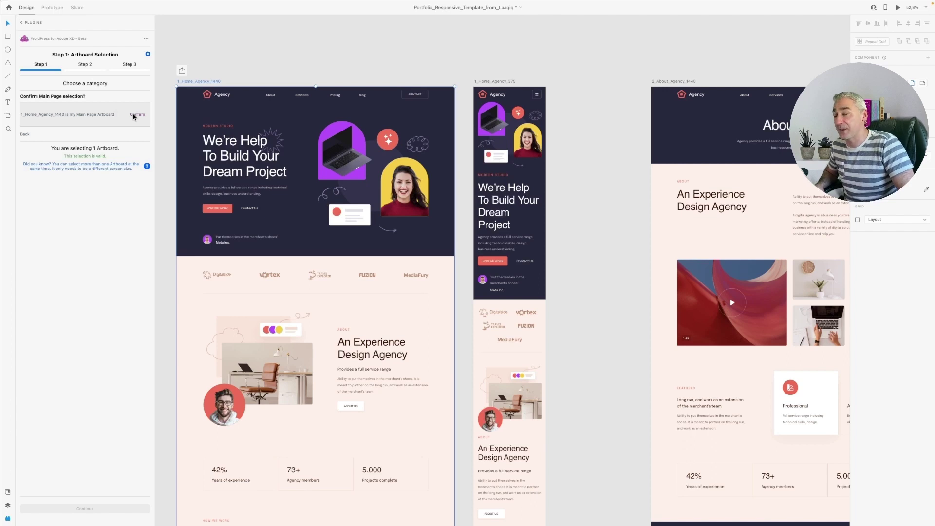
{"action": "left_click", "coordinate": [136, 115]}
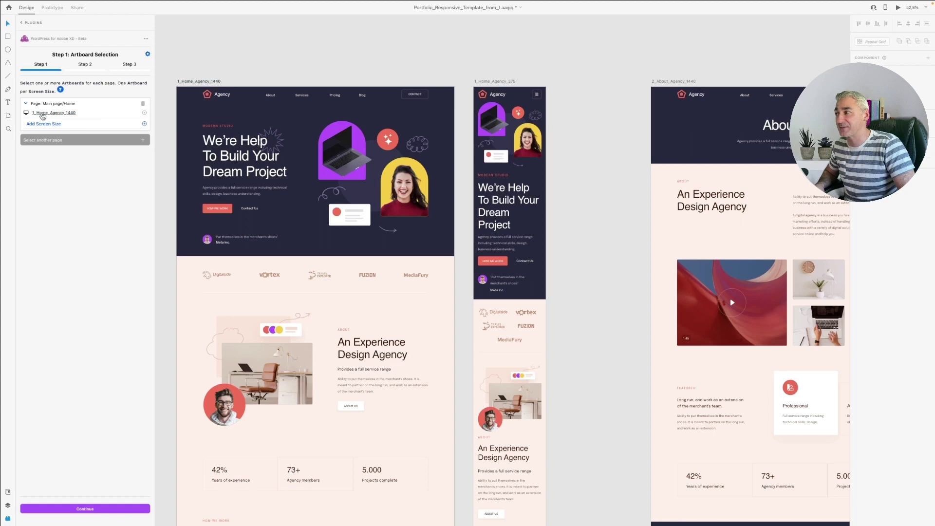
{"action": "left_click", "coordinate": [99, 509]}
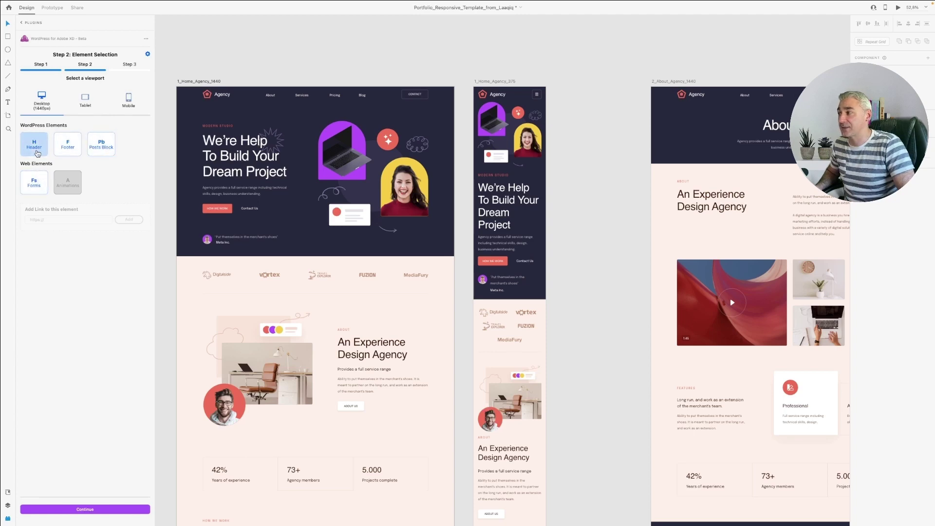
Step: Assign the desktop artboard's top bar group as the WordPress Header
{"action": "left_click", "coordinate": [37, 151]}
{"action": "scroll", "coordinate": [319, 107], "scroll_direction": "up", "scroll_amount": 5}
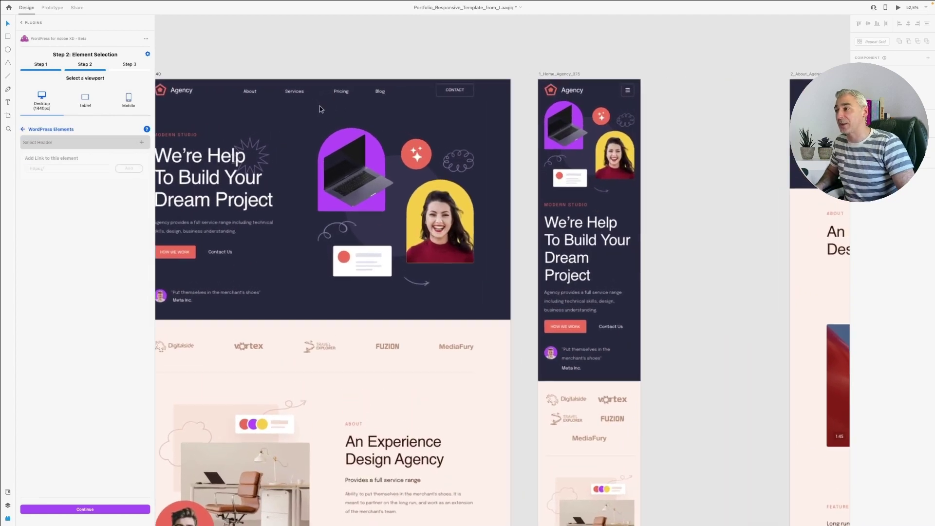
{"action": "scroll", "coordinate": [344, 117], "scroll_direction": "left", "scroll_amount": 3}
{"action": "left_click", "coordinate": [345, 91]}
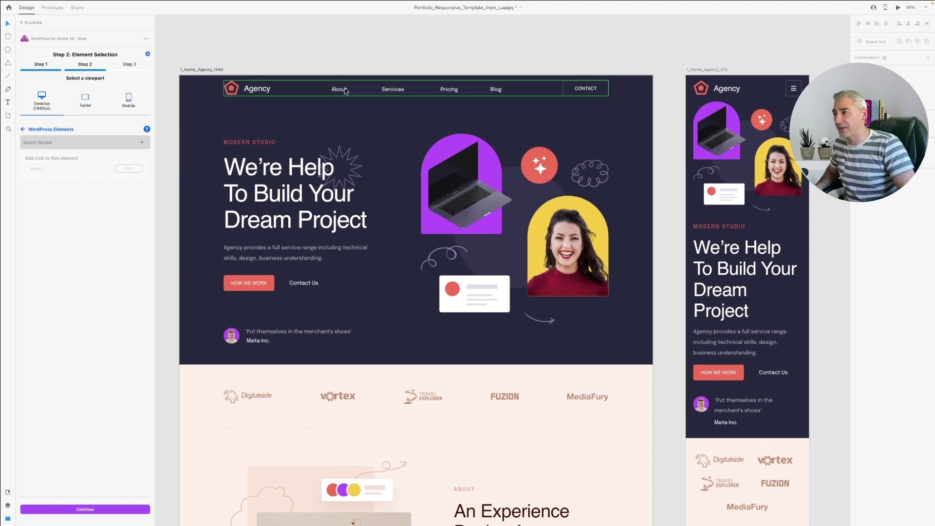
{"action": "left_click", "coordinate": [136, 143]}
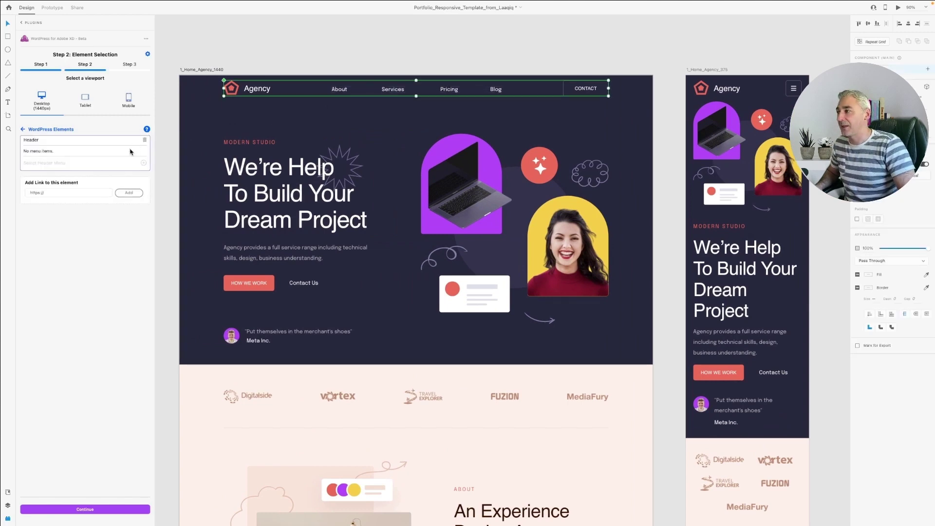
Step: Add the About–Blog navigation links as the Header Menu and continue
{"action": "scroll", "coordinate": [385, 136], "scroll_direction": "up", "scroll_amount": 3}
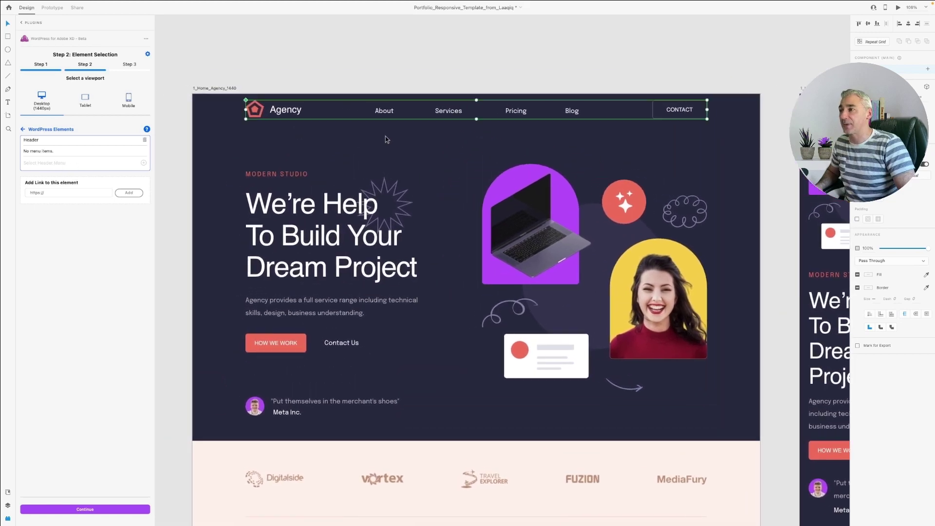
{"action": "double_click", "coordinate": [449, 114]}
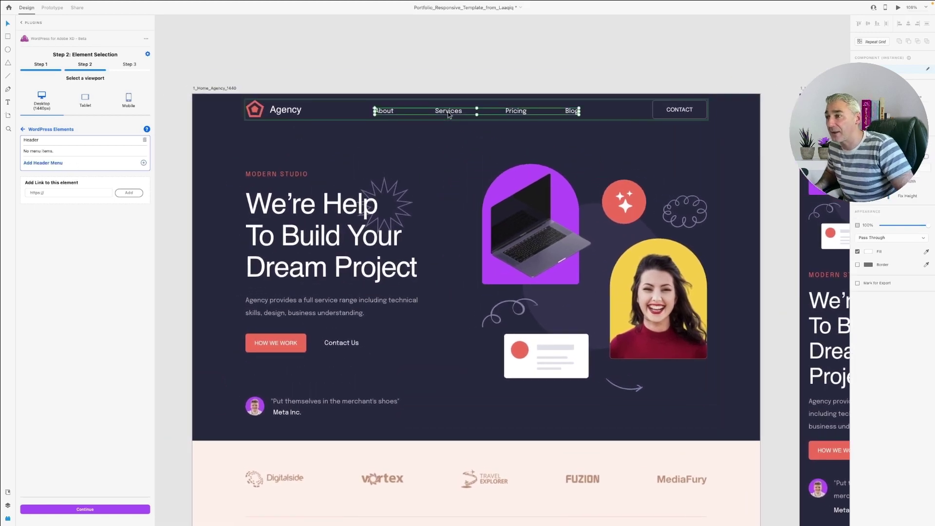
{"action": "left_click", "coordinate": [143, 163]}
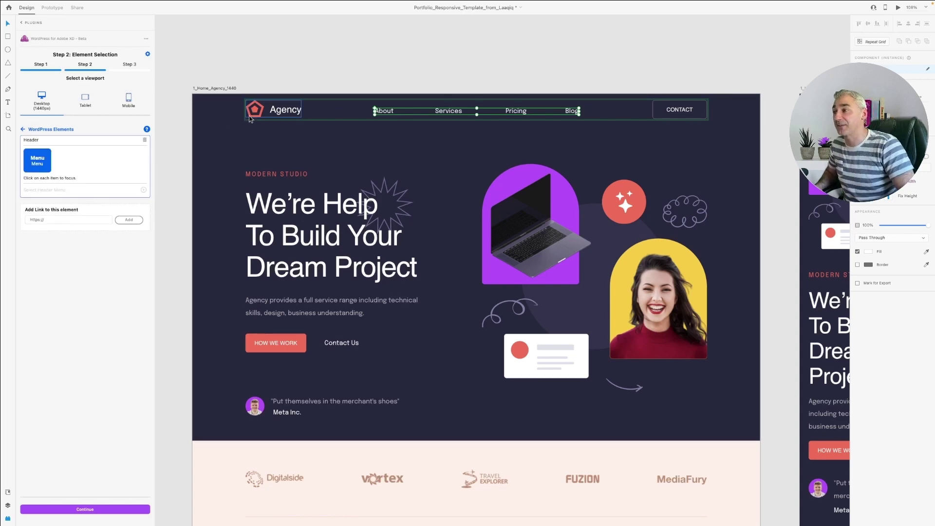
{"action": "left_click", "coordinate": [115, 510]}
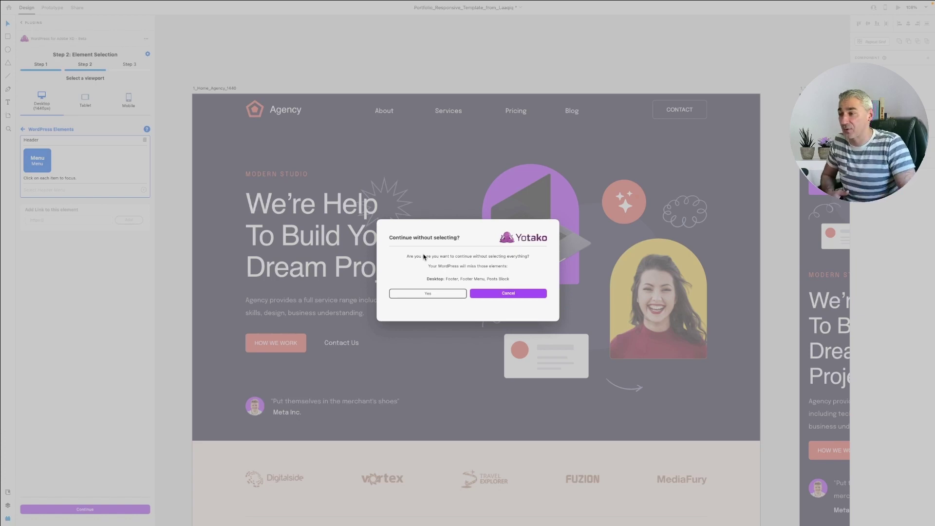
Step: Skip the unselected Footer and Posts Block elements and continue past the build summary
{"action": "left_click", "coordinate": [428, 293]}
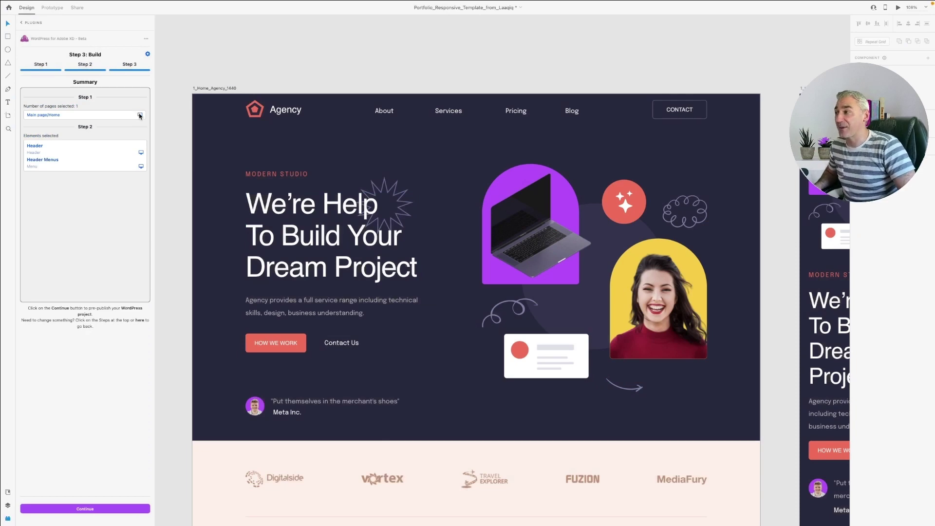
{"action": "left_click", "coordinate": [140, 115]}
{"action": "left_click", "coordinate": [141, 153]}
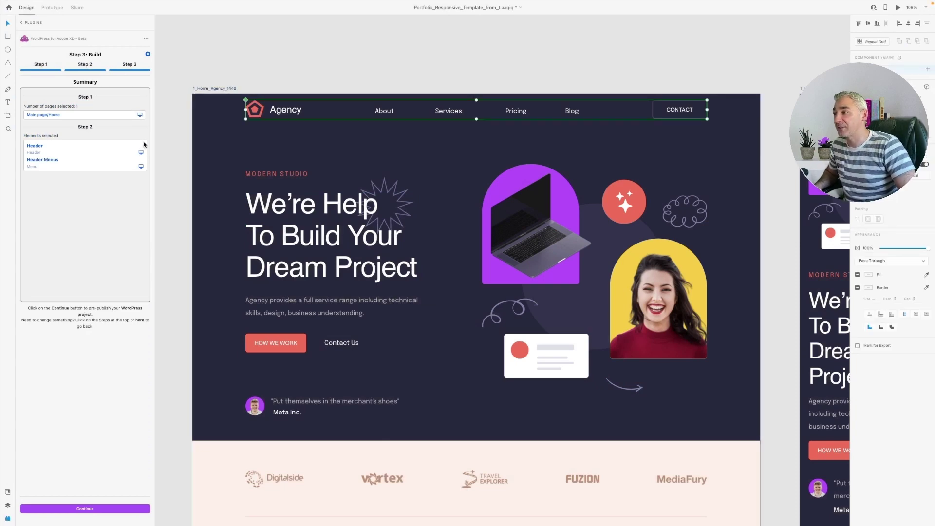
{"action": "left_click", "coordinate": [111, 511]}
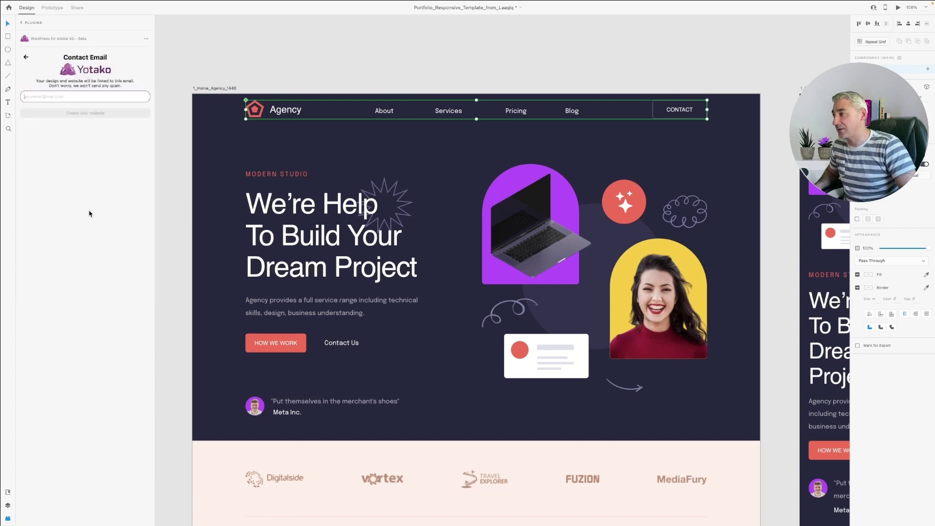
Step: Enter your e-mail address as the Contact Email and create the website
{"action": "left_click", "coordinate": [79, 96]}
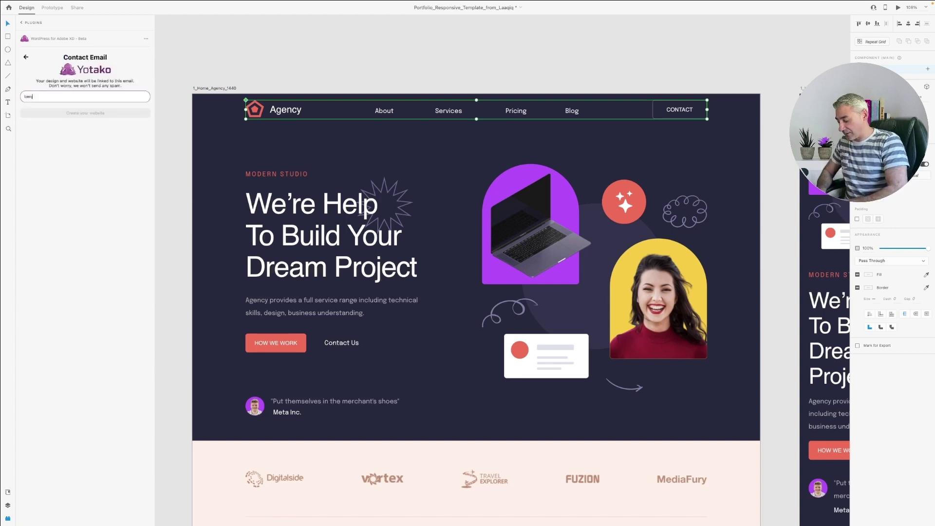
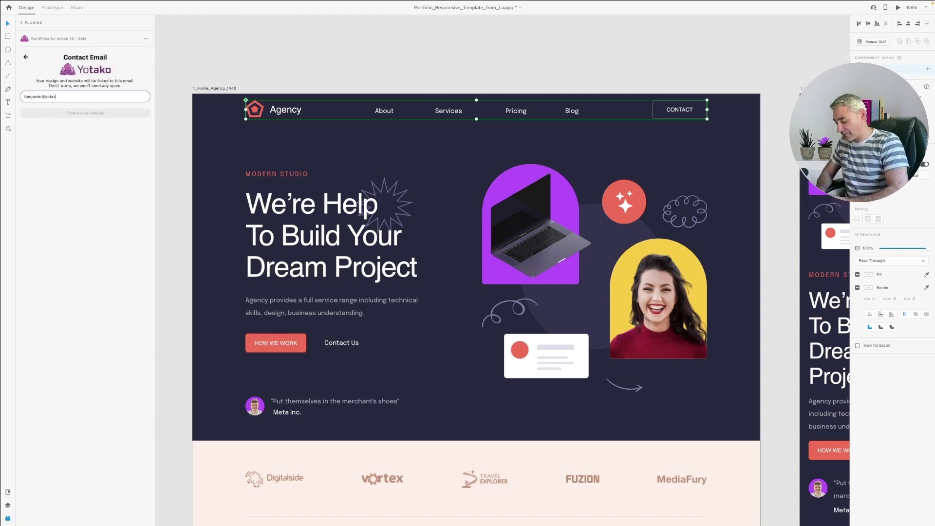
{"action": "left_click", "coordinate": [85, 113]}
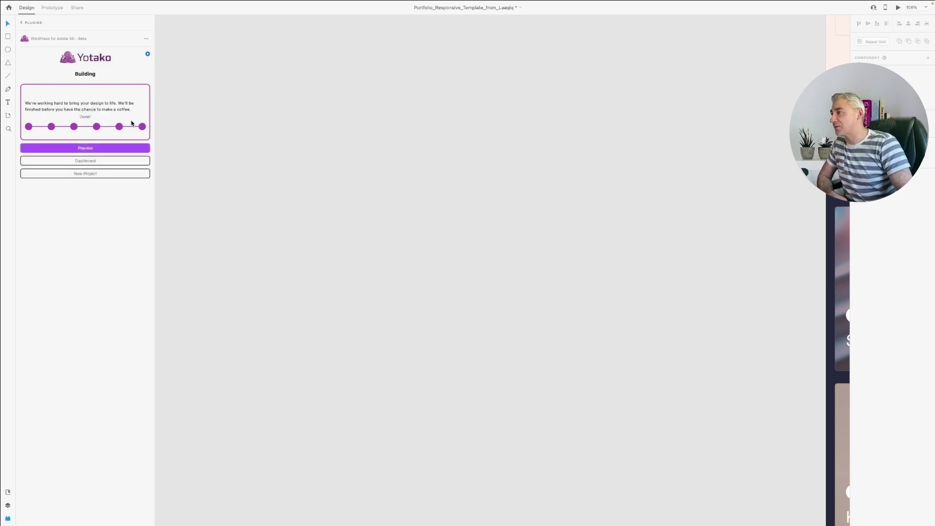
Step: Once the build shows Done!, open the Agency site's Preview
{"action": "left_click", "coordinate": [98, 148]}
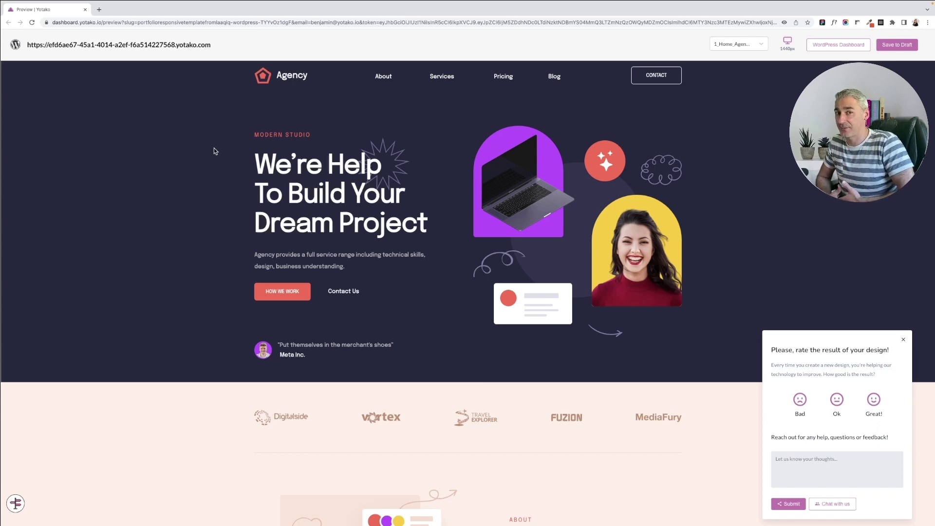
Step: Close the rating popup, review the full Agency page, then open the WordPress Dashboard
{"action": "left_click", "coordinate": [903, 340]}
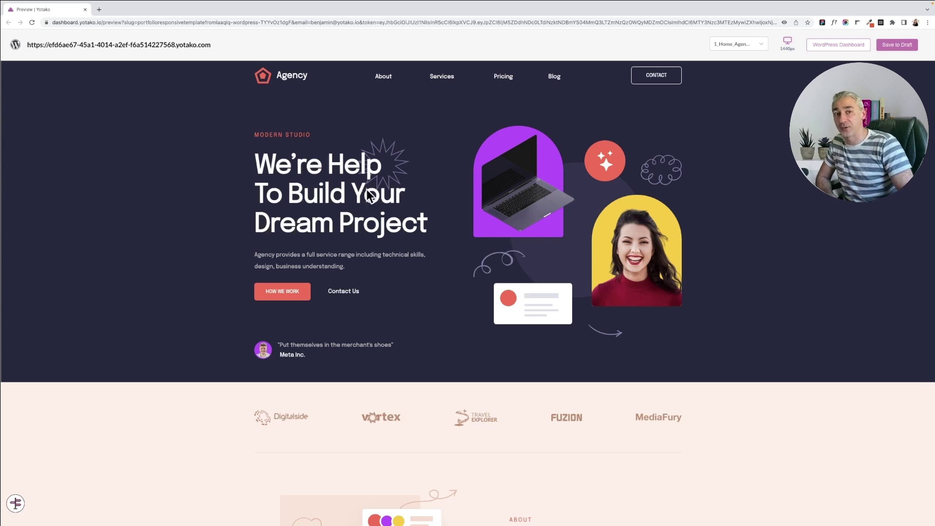
{"action": "scroll", "coordinate": [360, 180], "scroll_direction": "down", "scroll_amount": 7}
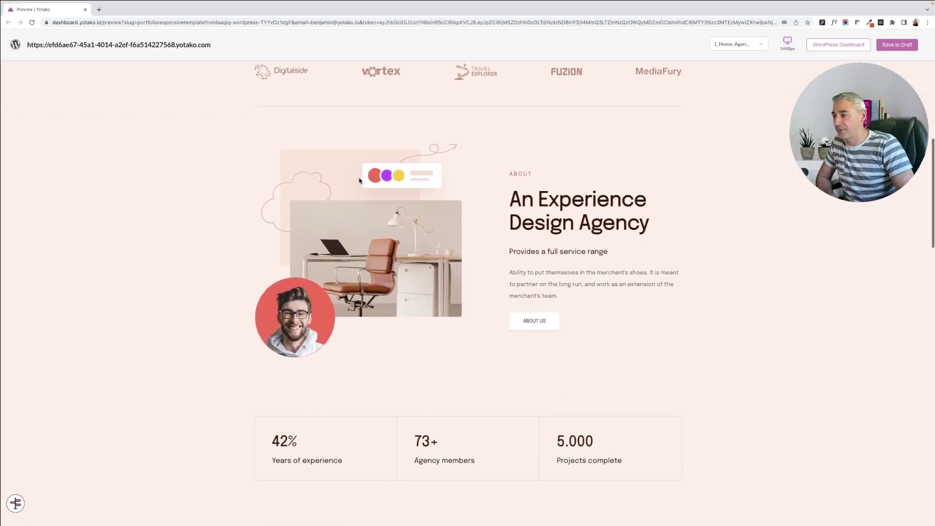
{"action": "scroll", "coordinate": [359, 181], "scroll_direction": "down", "scroll_amount": 4}
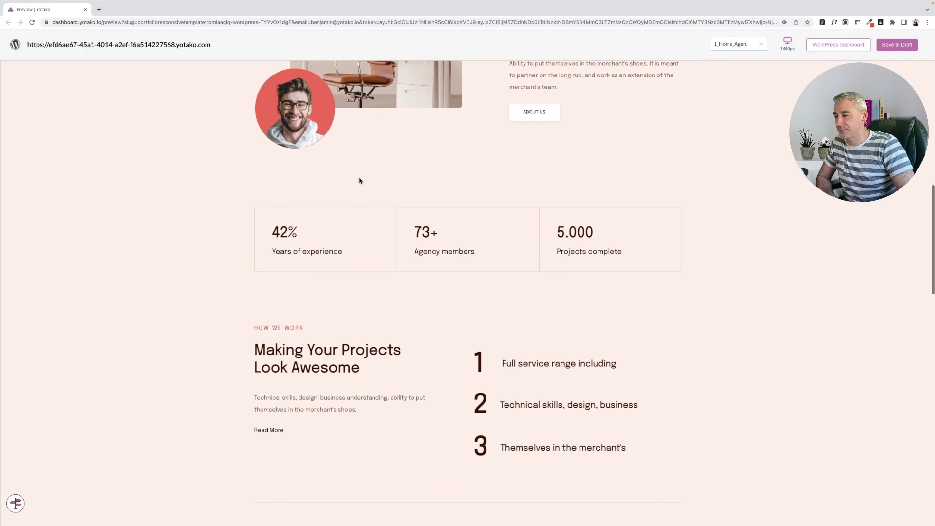
{"action": "scroll", "coordinate": [360, 181], "scroll_direction": "down", "scroll_amount": 10}
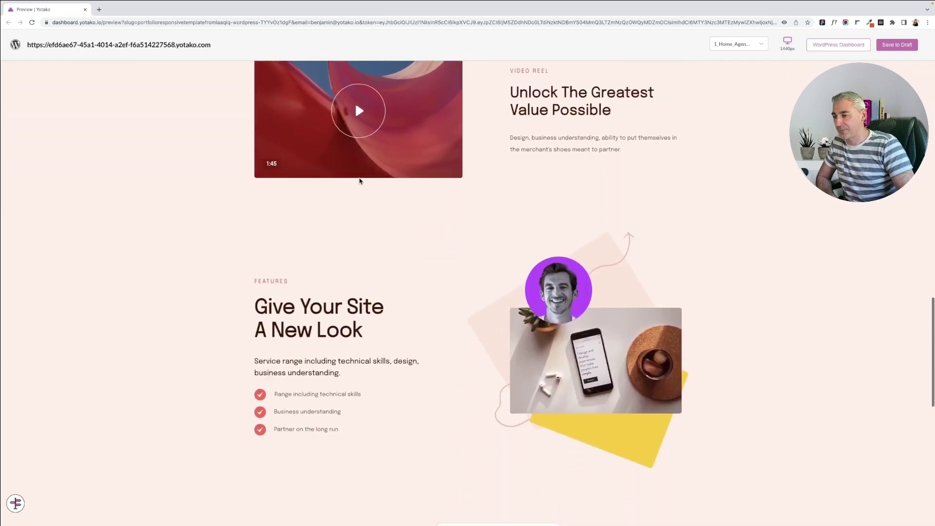
{"action": "scroll", "coordinate": [359, 181], "scroll_direction": "up", "scroll_amount": 20}
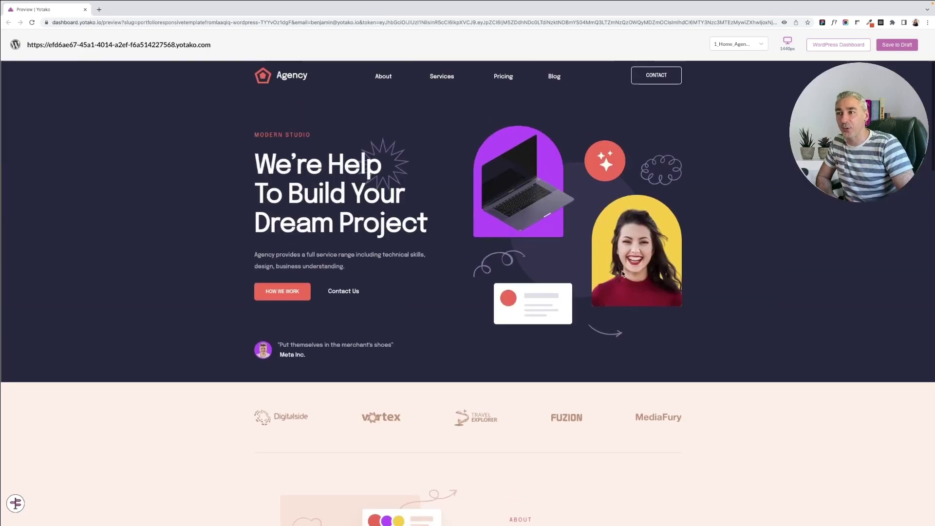
{"action": "left_click", "coordinate": [821, 45]}
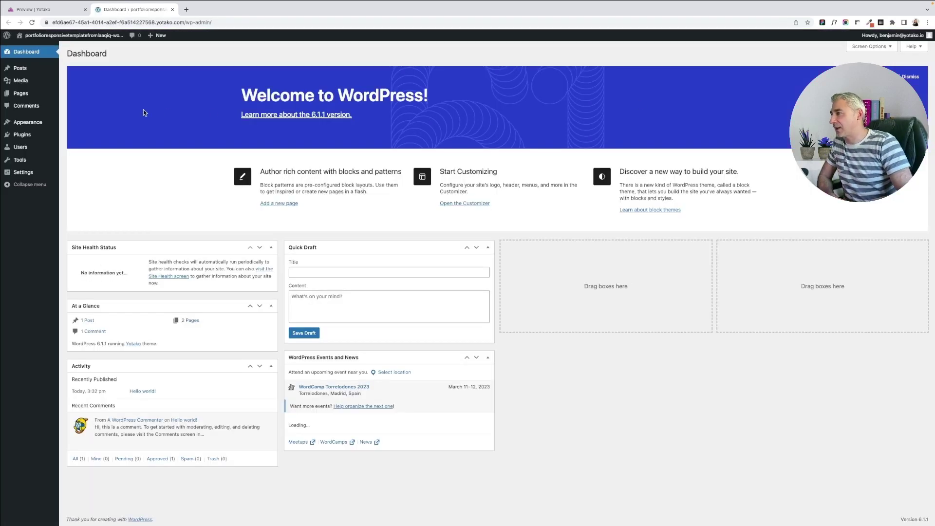
Step: In the Customizer, reorder the header menu to About, Pricing, Services, Blog and publish
{"action": "mouse_move", "coordinate": [19, 123]}
{"action": "left_click", "coordinate": [71, 134]}
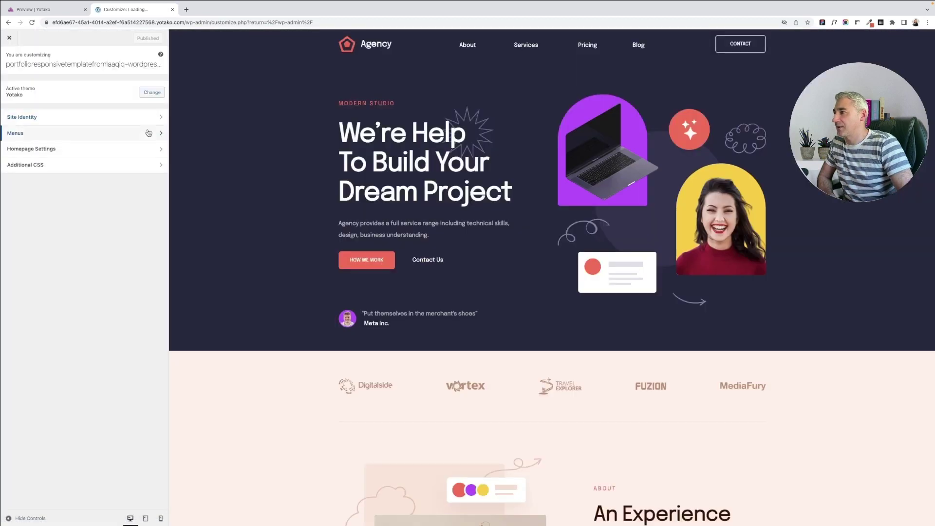
{"action": "left_click", "coordinate": [148, 132]}
{"action": "left_click", "coordinate": [131, 101]}
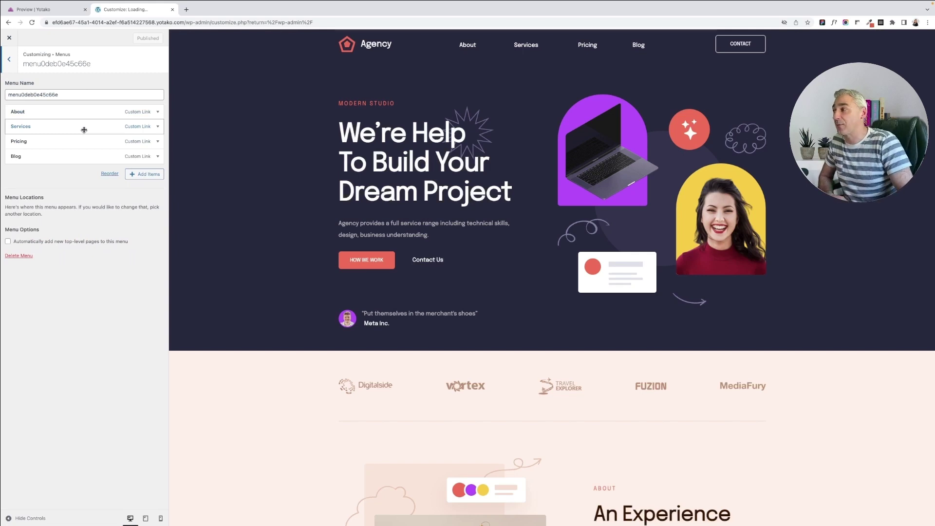
{"action": "left_click_drag", "start_coordinate": [84, 130], "coordinate": [81, 143]}
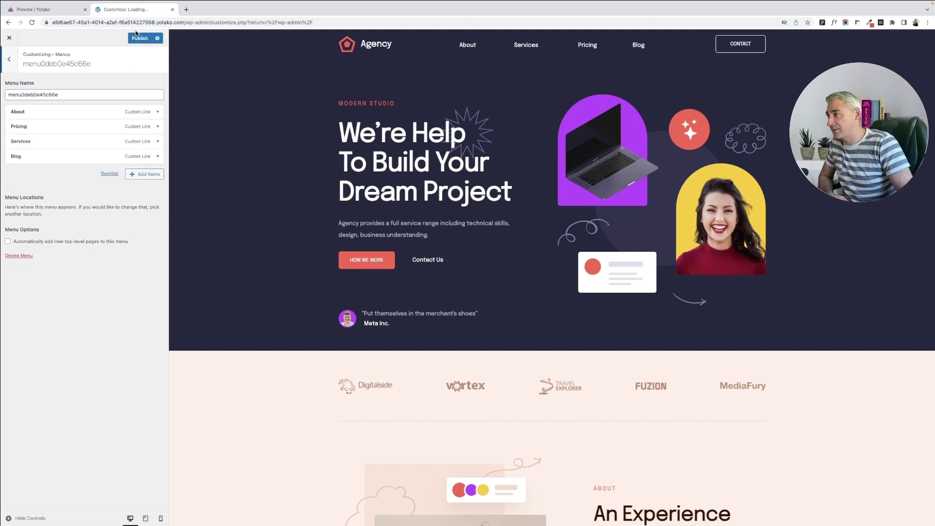
{"action": "left_click", "coordinate": [141, 38]}
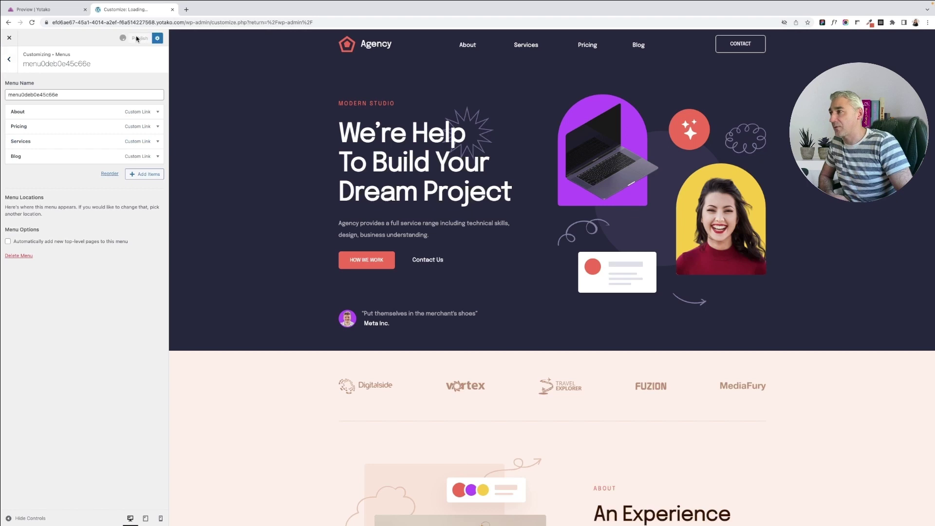
{"action": "left_click", "coordinate": [34, 9]}
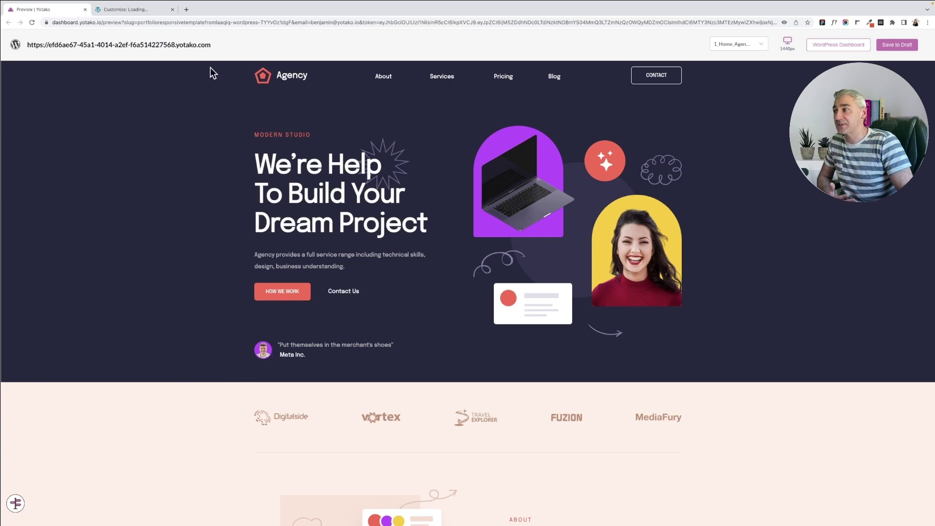
Step: Reload the Preview | Yotako tab to check the updated menu order
{"action": "left_click", "coordinate": [32, 22]}
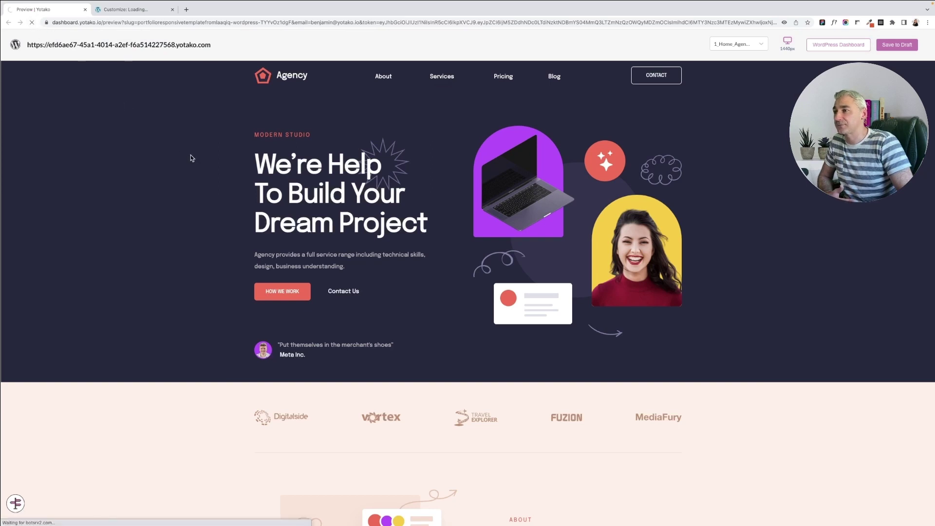